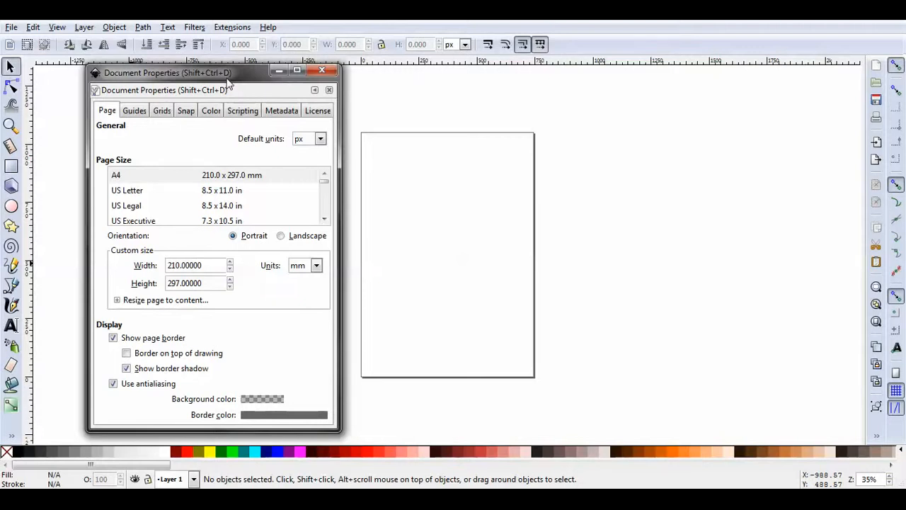
- Set the page size to US Letter and the document's default units to inches
click(139, 190)
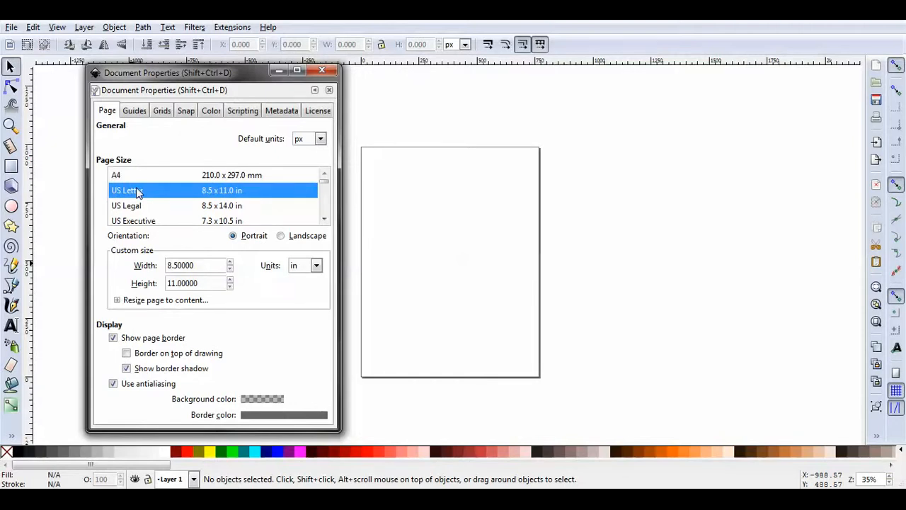
click(321, 139)
click(319, 155)
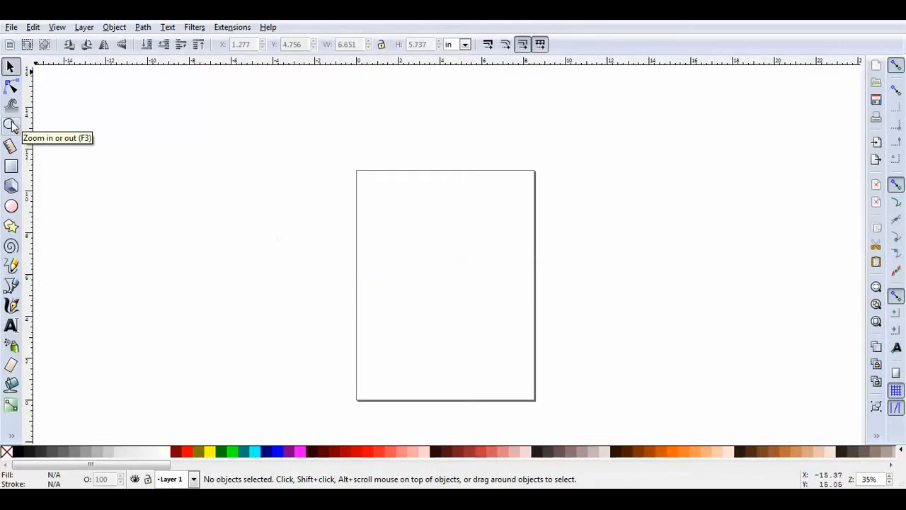
- Measure a horizontal distance across the upper middle of the page with the Measurement tool
click(11, 166)
click(11, 147)
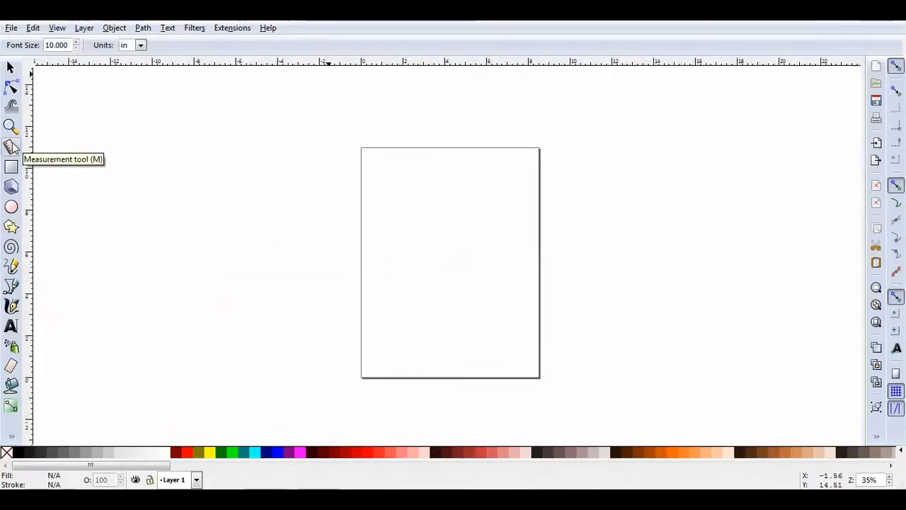
click(13, 144)
drag(407, 235, 489, 234)
- Draw a blue rectangle about 3.6 by 3.3 in on the page and undo it
click(11, 168)
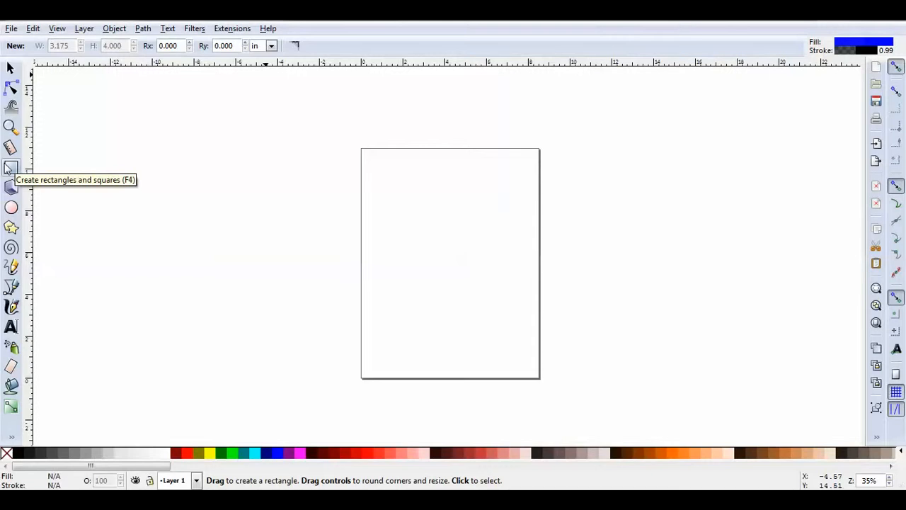
drag(383, 210, 459, 279)
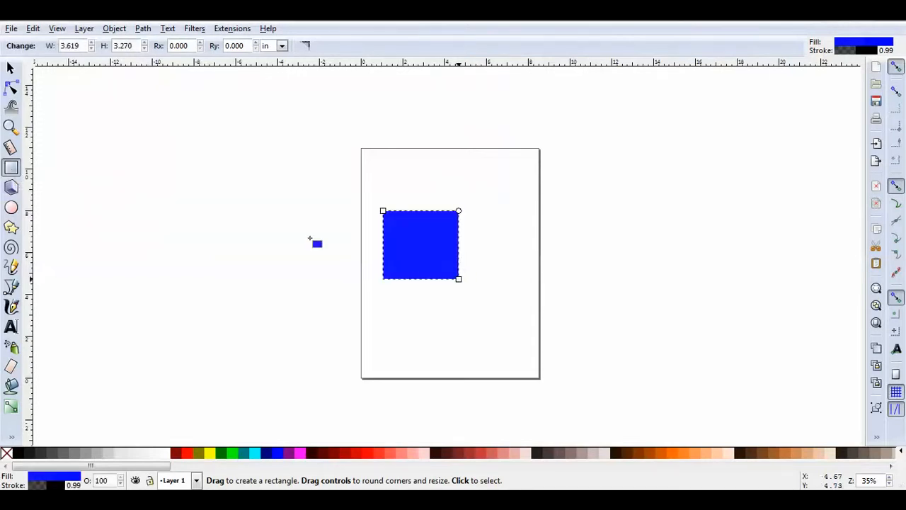
key(ctrl+z)
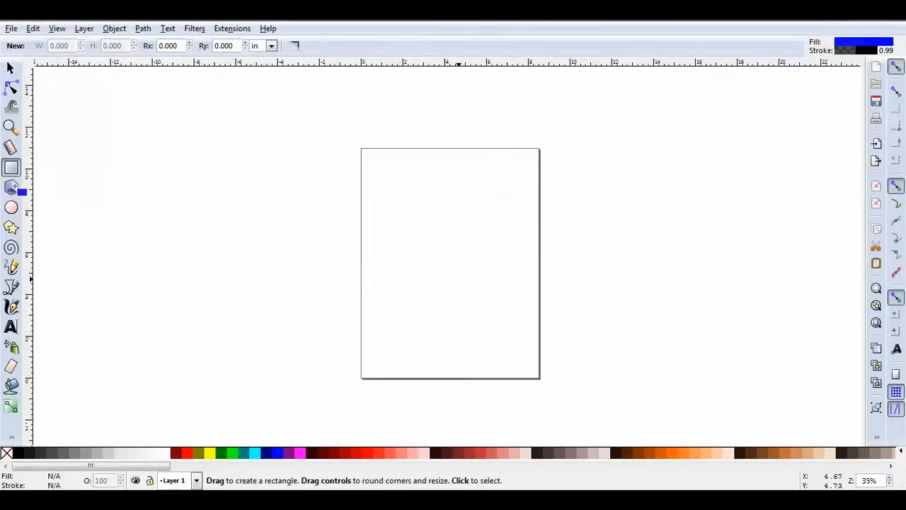
- Draw a small 3D box in the upper part of the page and undo it
click(11, 187)
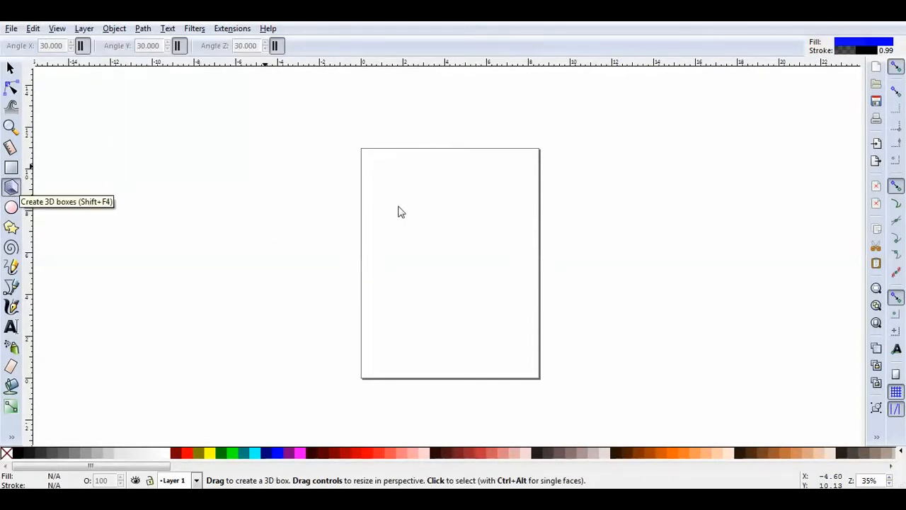
mouse_move(398, 211)
mouse_down()
mouse_move(456, 258)
mouse_move(366, 278)
mouse_move(377, 267)
mouse_move(394, 284)
mouse_move(411, 213)
mouse_up()
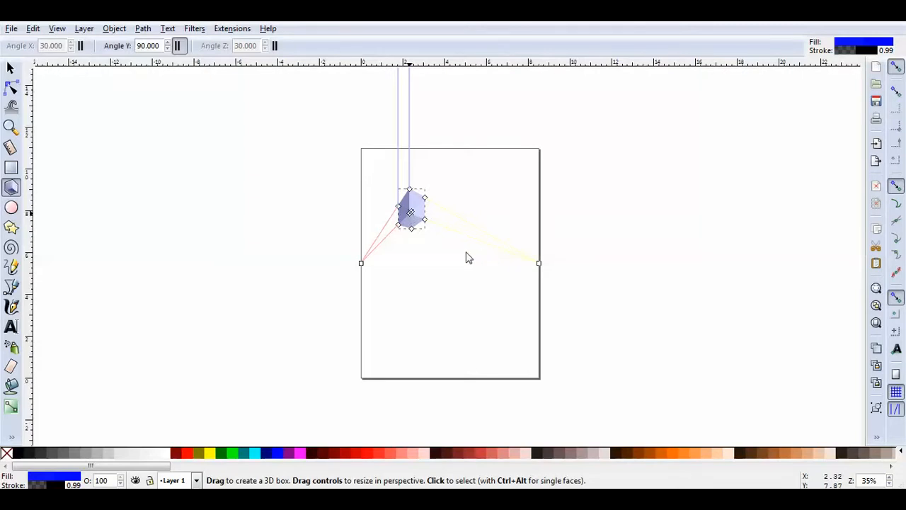
key(ctrl+z)
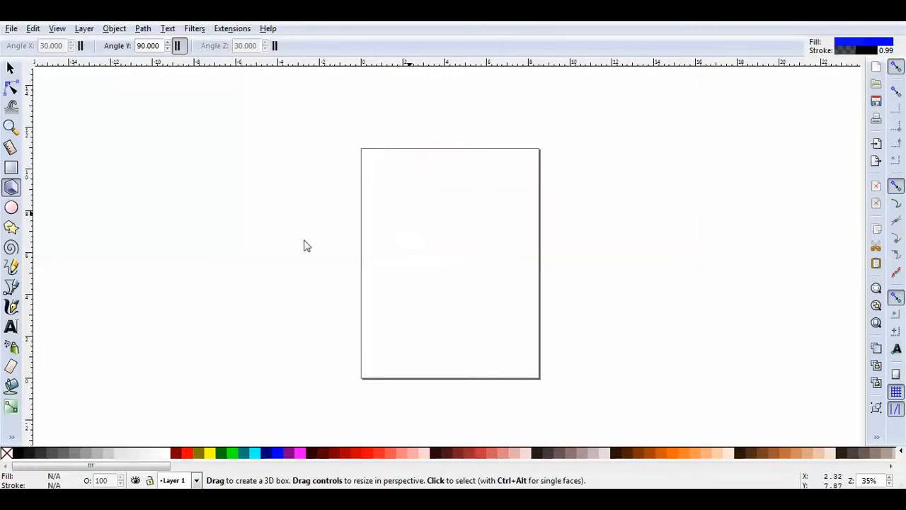
- Draw a blue circle in the upper part of the page and delete it
click(12, 210)
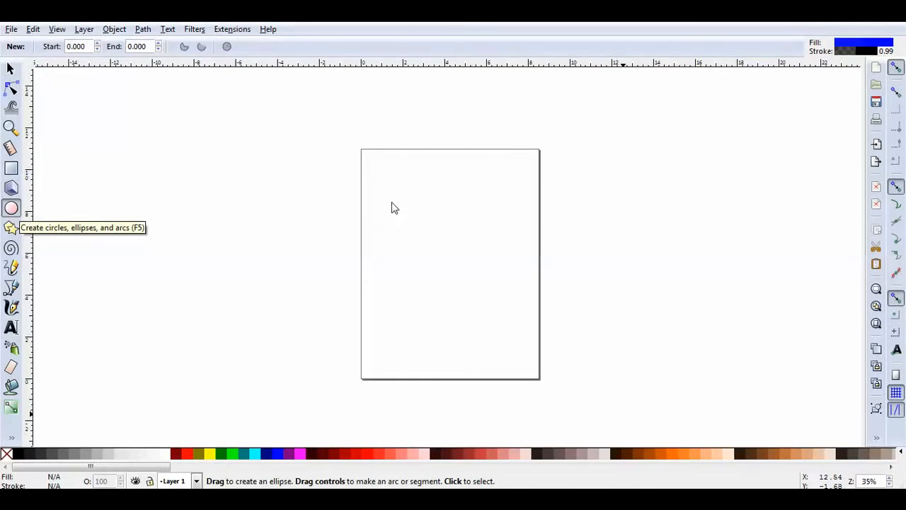
drag(391, 203, 439, 251)
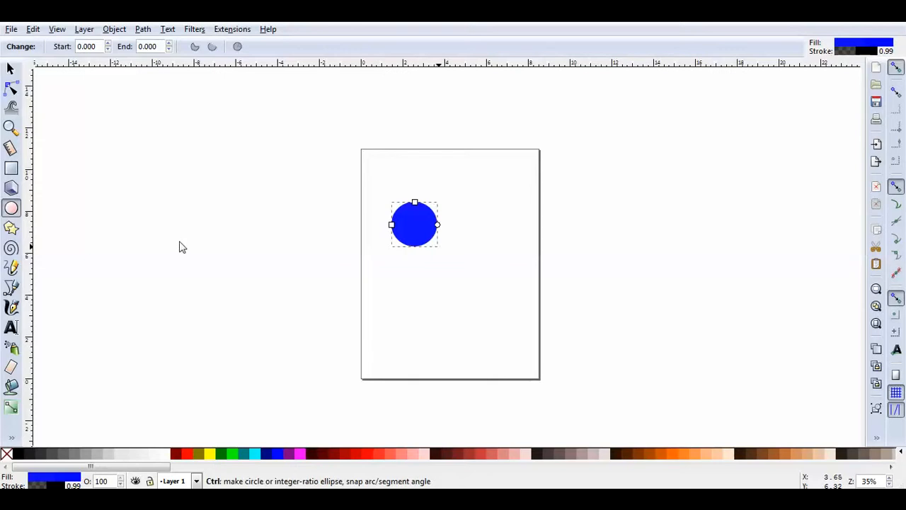
key(Delete)
- Draw a blue five-pointed star, reduce its corners to 3, and delete the resulting shape
click(10, 227)
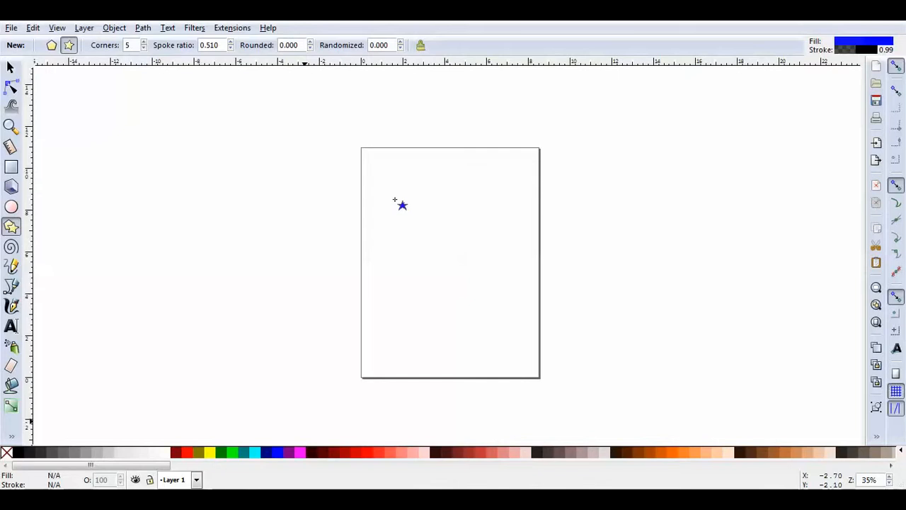
drag(395, 200, 432, 235)
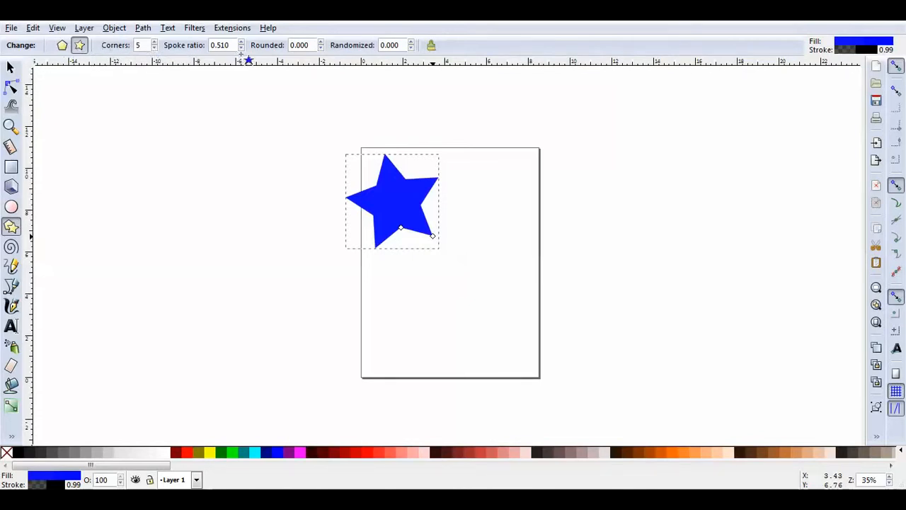
click(154, 49)
click(154, 49)
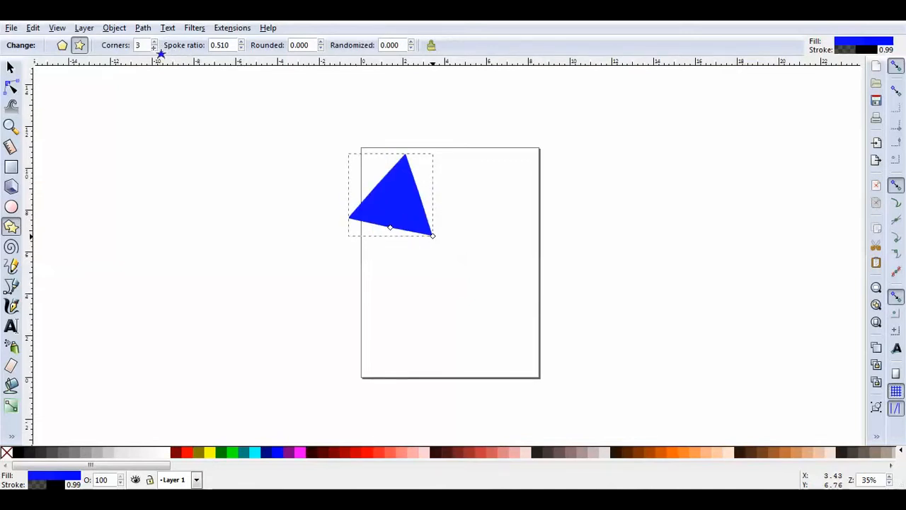
key(Delete)
- Start a straight Bezier segment and cancel it, then start a curved segment and cancel that too
click(12, 286)
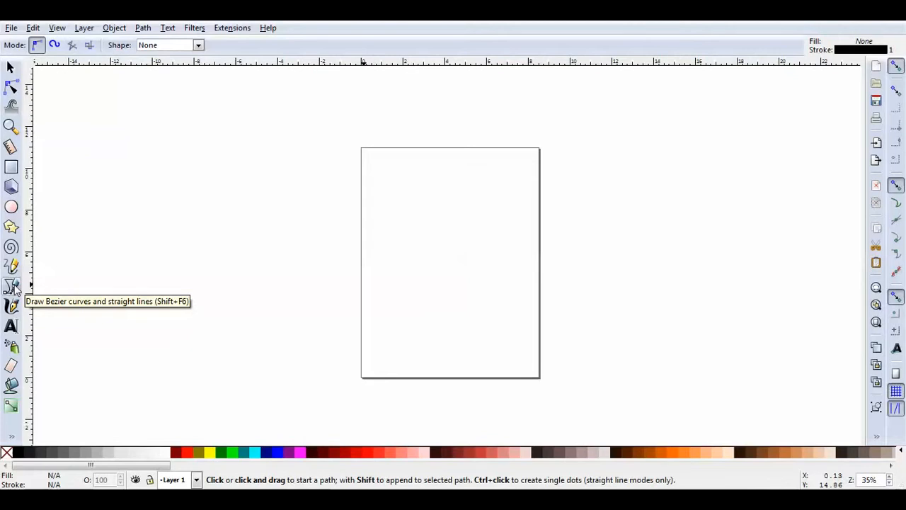
click(404, 196)
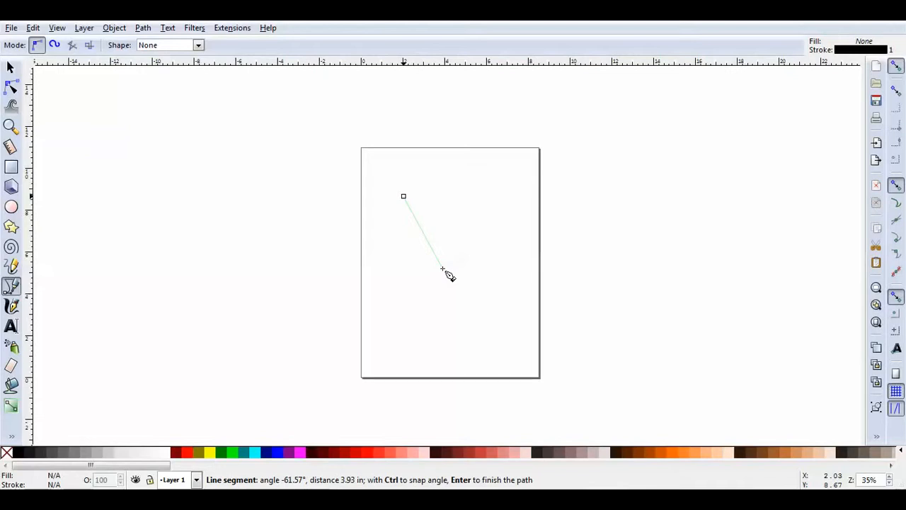
key(Escape)
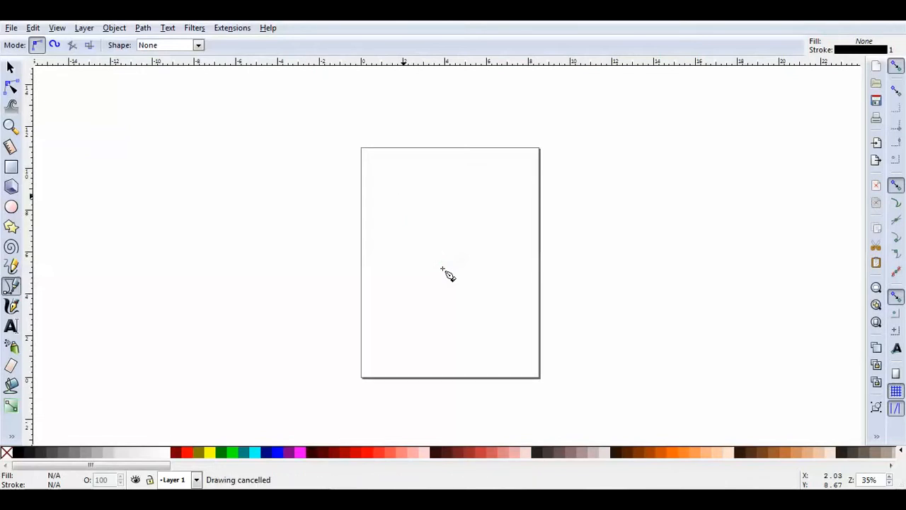
click(396, 189)
drag(443, 286, 500, 260)
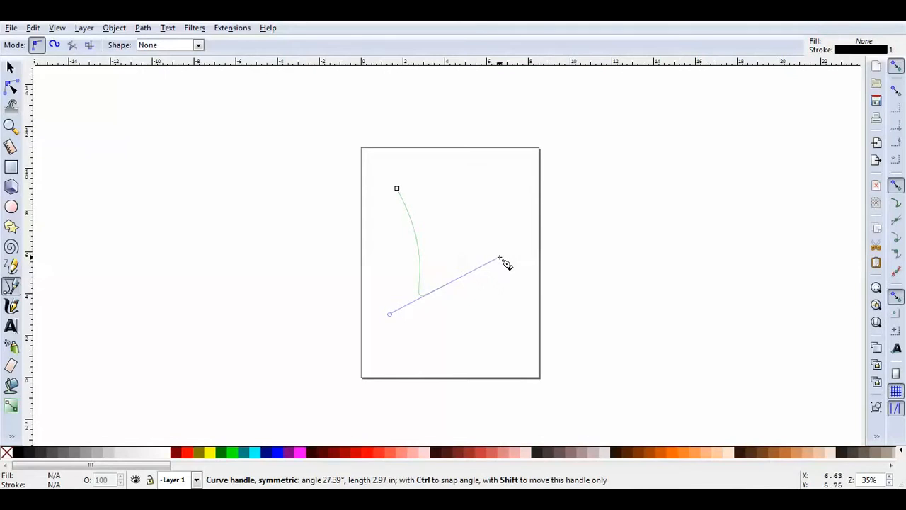
key(Escape)
- Draw a wavy blue calligraphic stroke across the top of the page with a width of 15
click(12, 304)
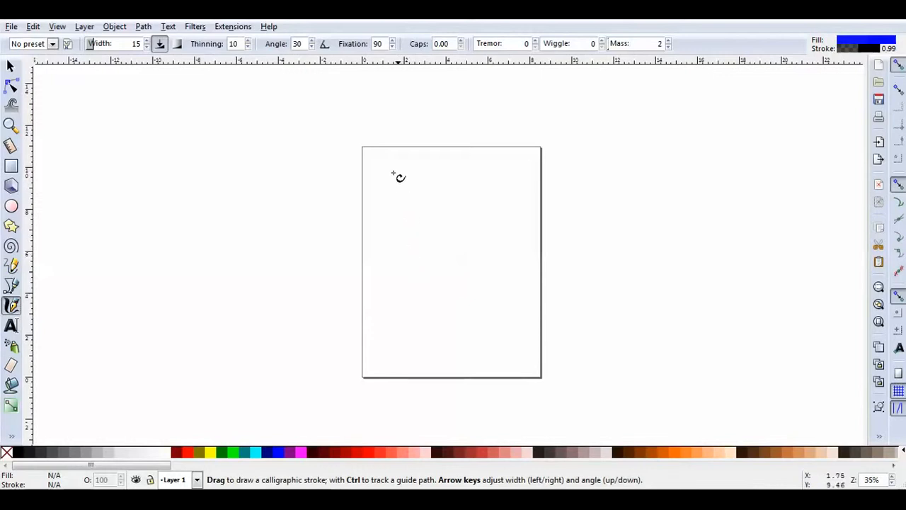
drag(373, 165, 418, 167)
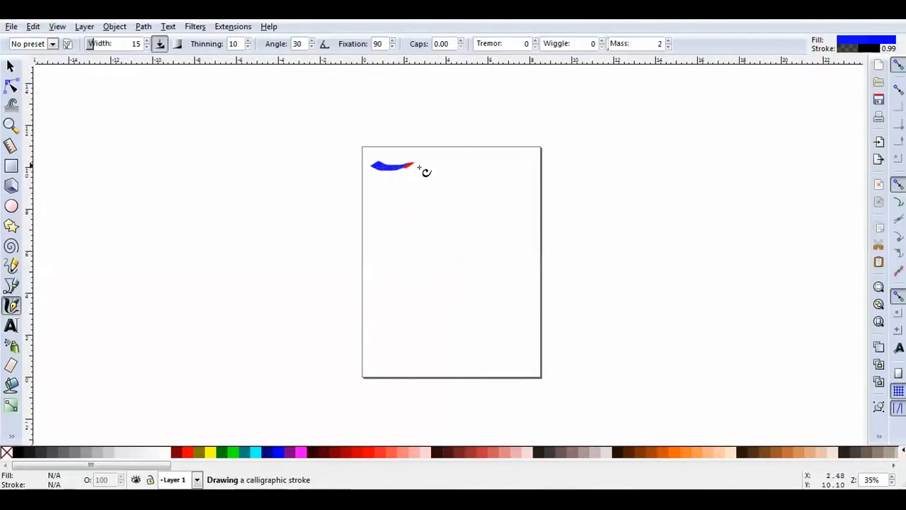
drag(418, 168, 535, 164)
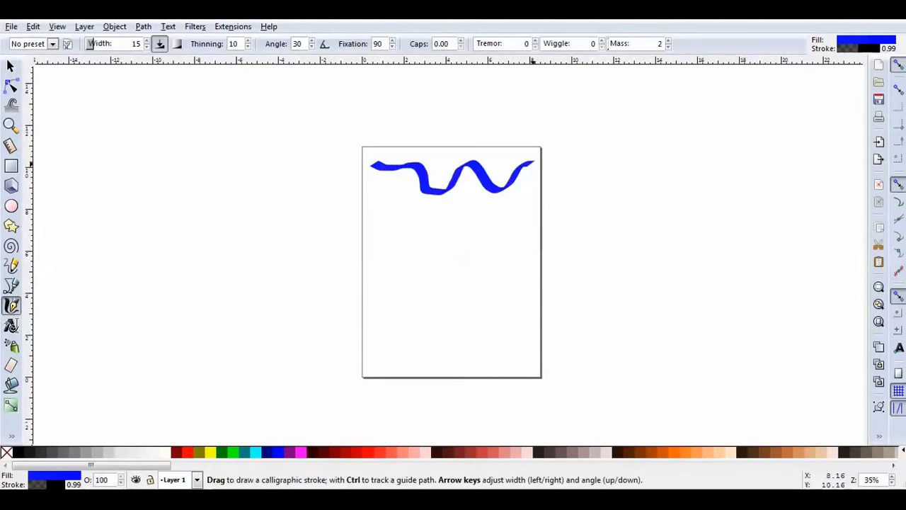
- Add the text "hello!" below the wavy stroke on the page
click(11, 325)
click(398, 282)
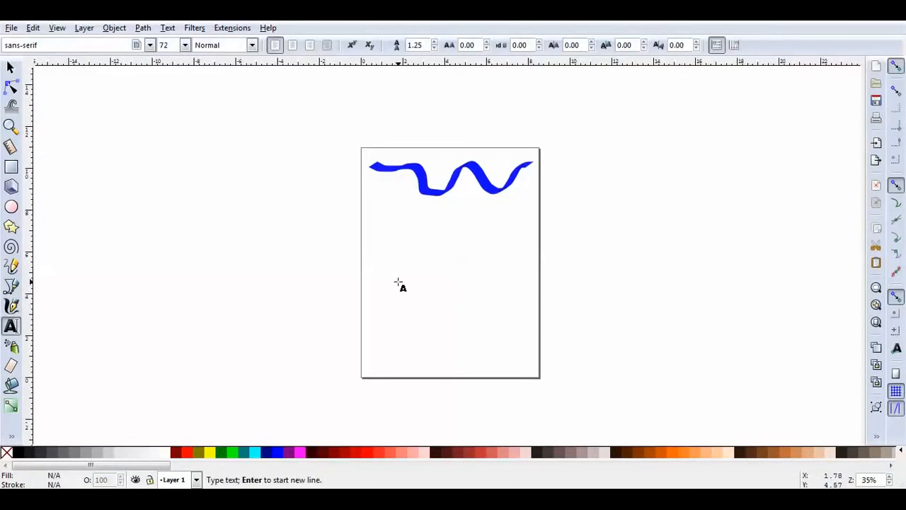
text(hello)
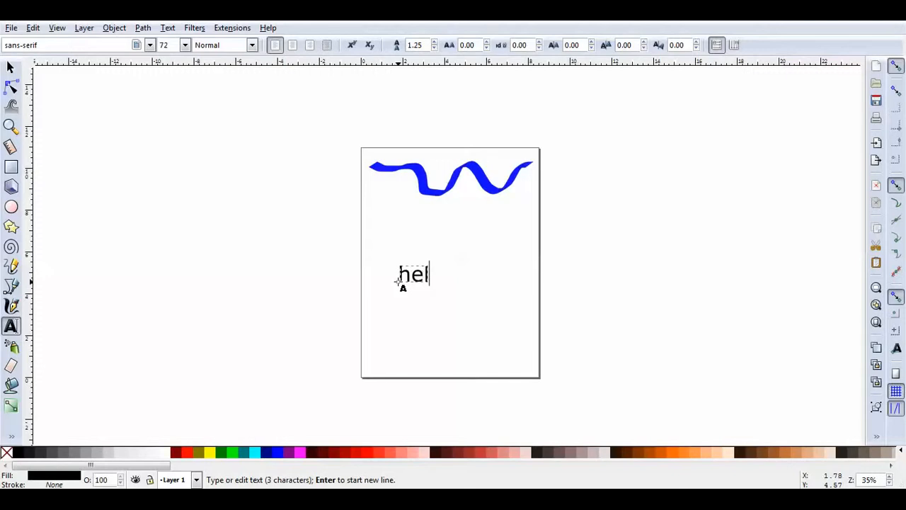
text(!)
- Spray copies of the selected wavy stroke across and beyond the page with the Spray tool
click(10, 347)
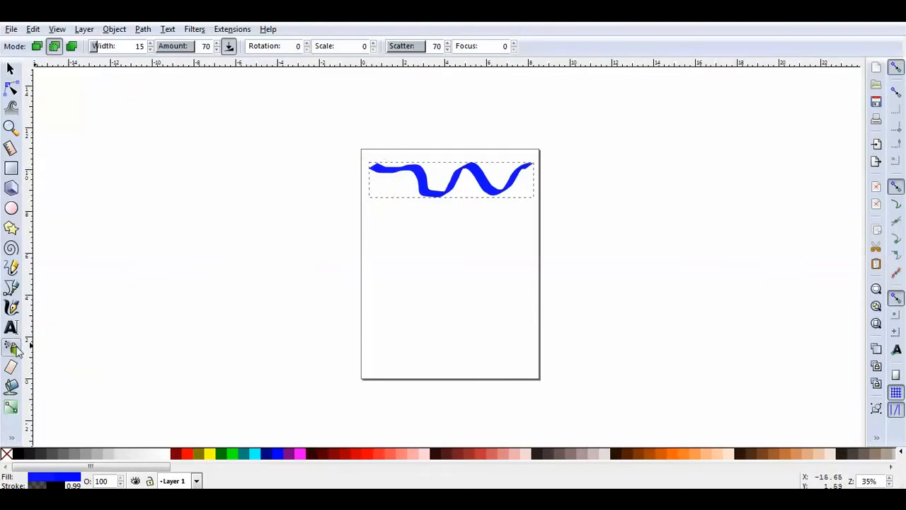
mouse_move(489, 311)
mouse_down()
mouse_move(257, 291)
mouse_move(173, 252)
mouse_move(333, 216)
mouse_up()
mouse_move(426, 225)
mouse_down()
mouse_move(480, 270)
mouse_move(543, 283)
mouse_up()
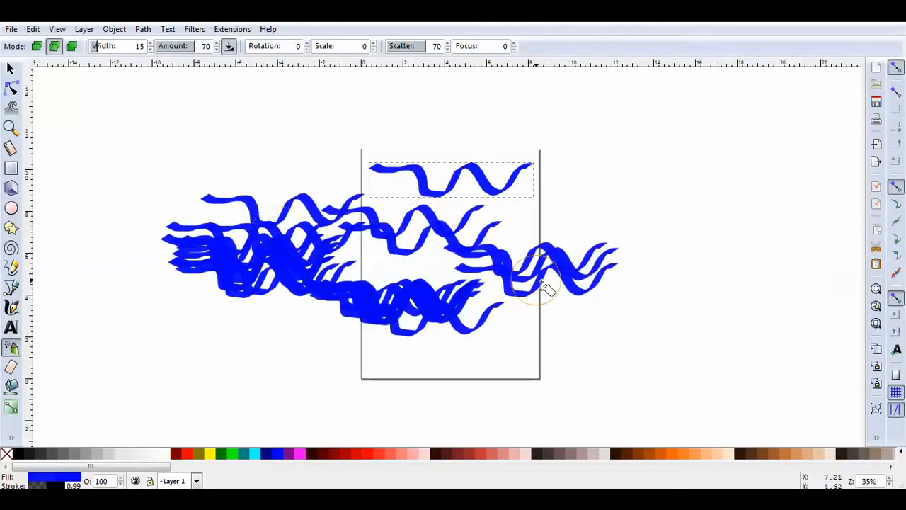
mouse_move(542, 285)
mouse_down()
mouse_move(241, 305)
mouse_move(237, 290)
mouse_up()
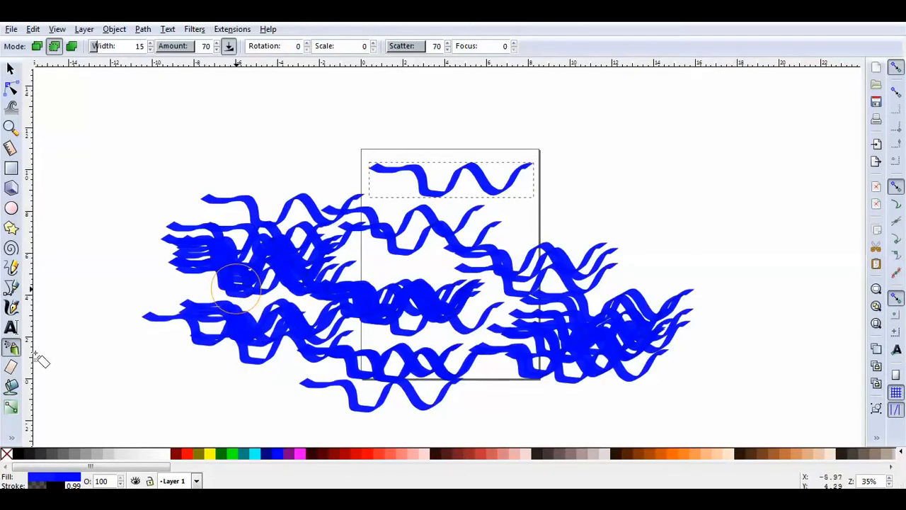
- Erase a horizontal strip across the middle of the blue square and undo the erasure
click(11, 367)
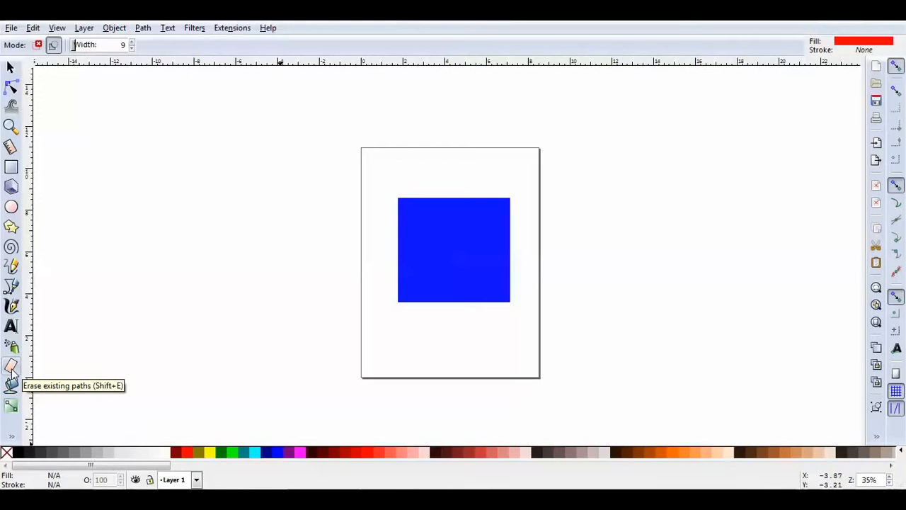
drag(386, 253, 538, 264)
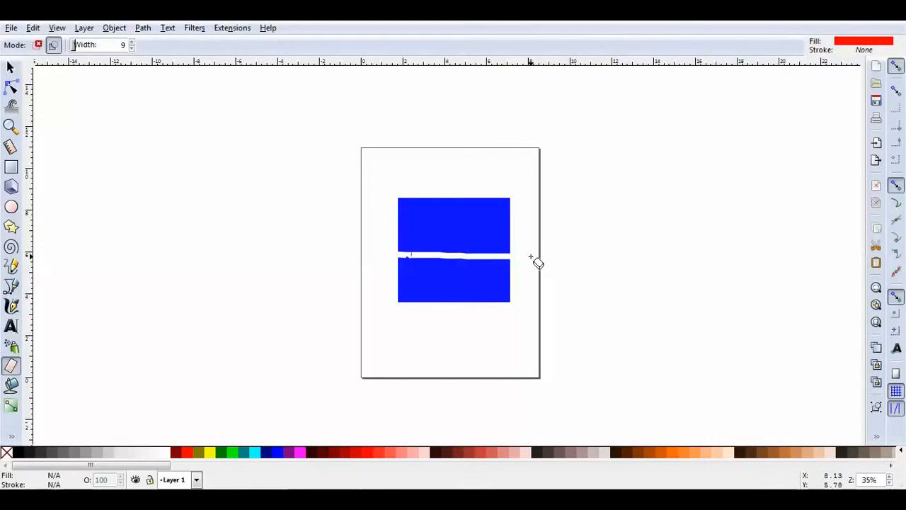
key(ctrl+z)
- Fill the blue square's area with cyan using the Paint Bucket tool
click(10, 385)
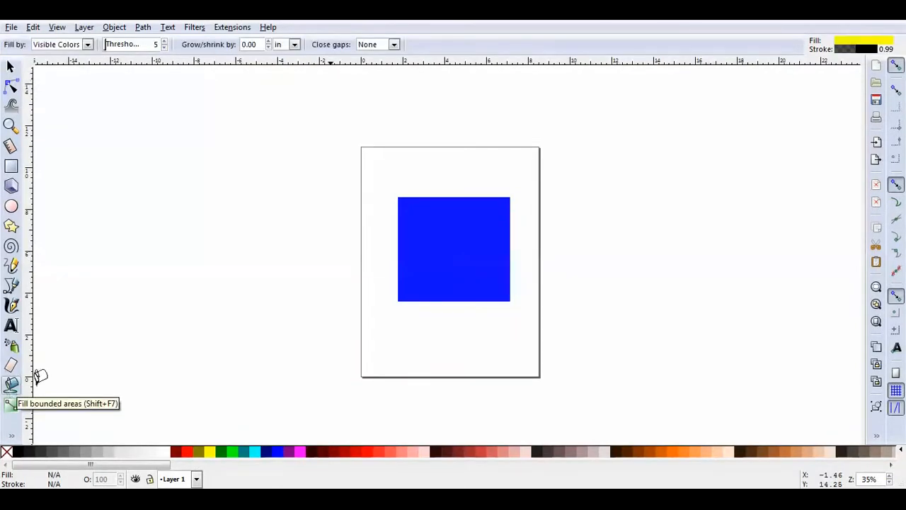
click(258, 455)
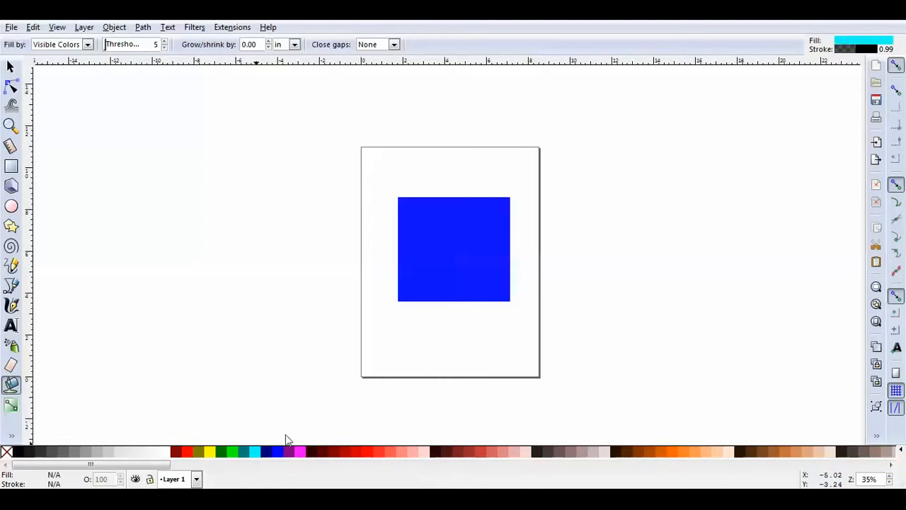
click(454, 261)
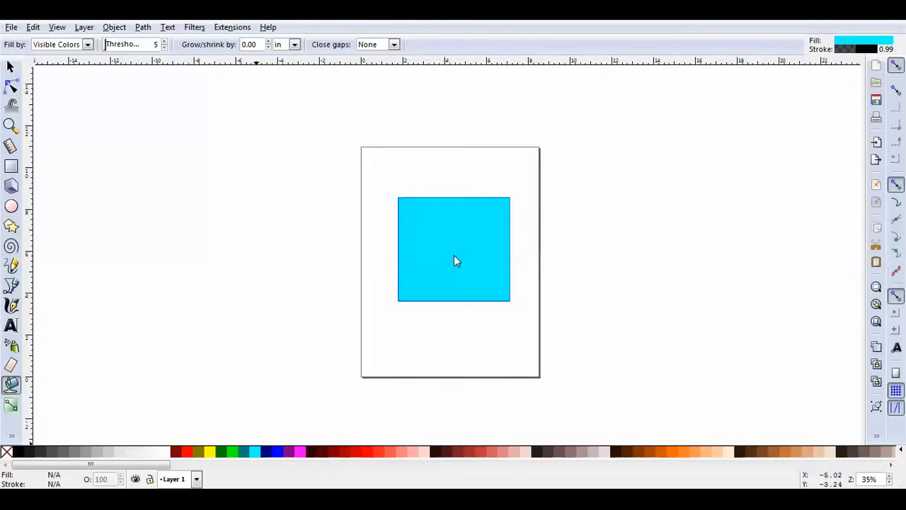
- Apply a linear gradient to the cyan fill, redrawing its direction until it runs diagonally from the lower-left corner toward the centre
click(11, 406)
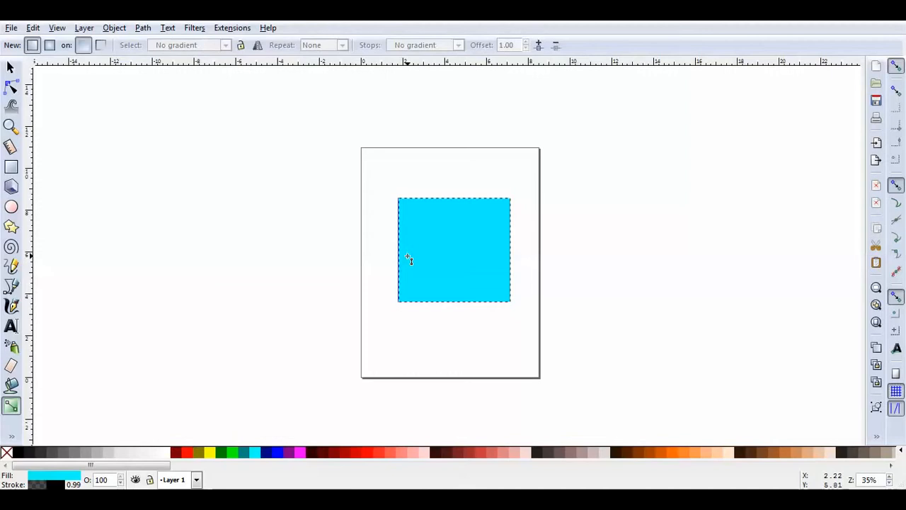
drag(502, 243, 430, 243)
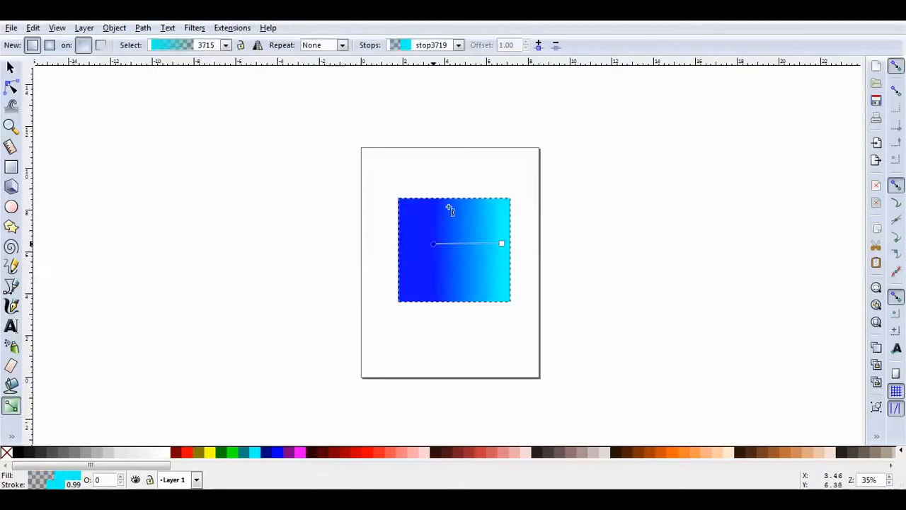
drag(449, 207, 450, 256)
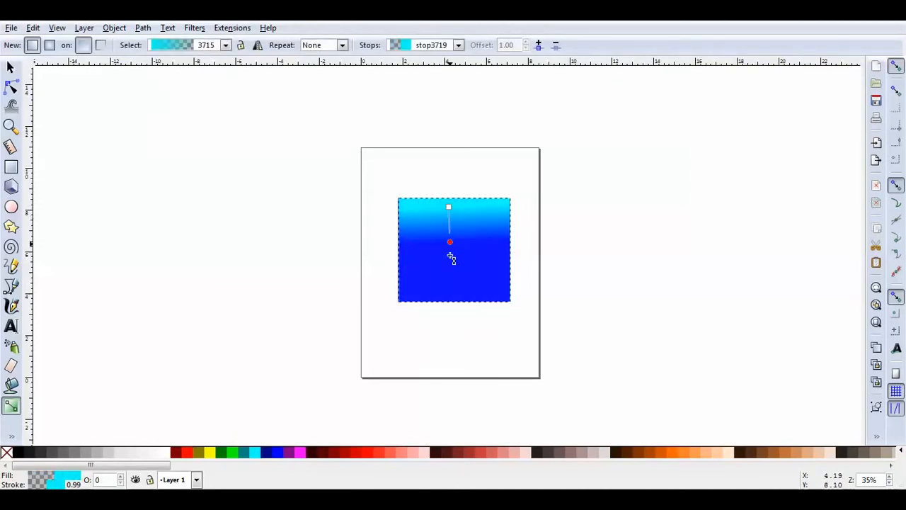
drag(411, 294, 432, 264)
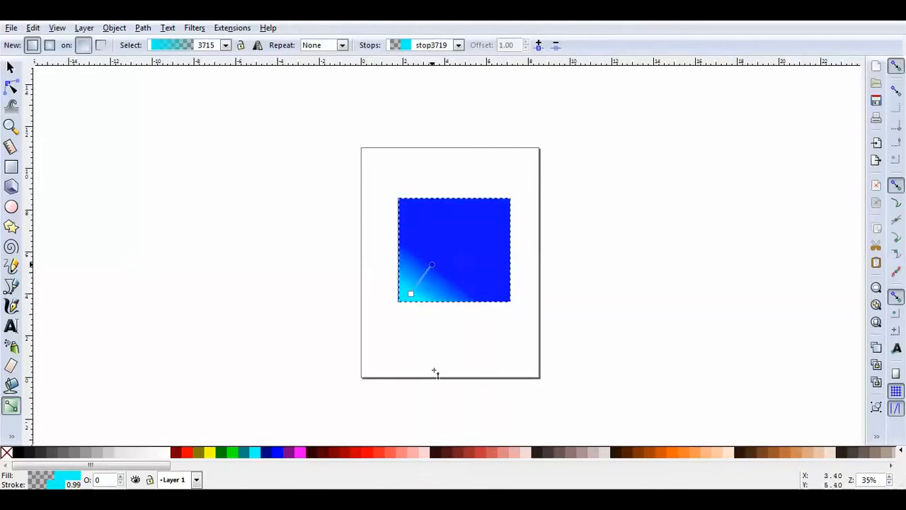